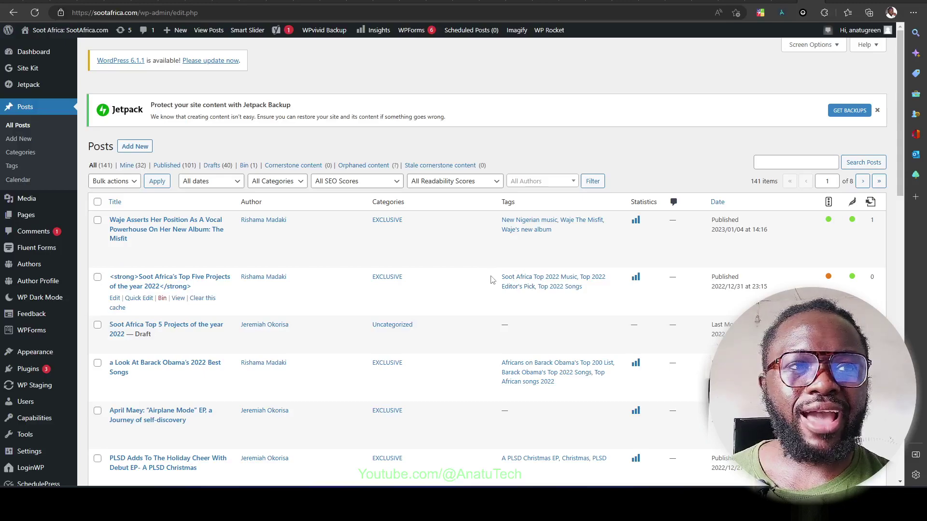
# Step: Find the published post "PLSD Adds To The Holiday Cheer With Debut EP- A PLSD Christmas" and open it for editing
pyautogui.scroll(-9, 499, 279)
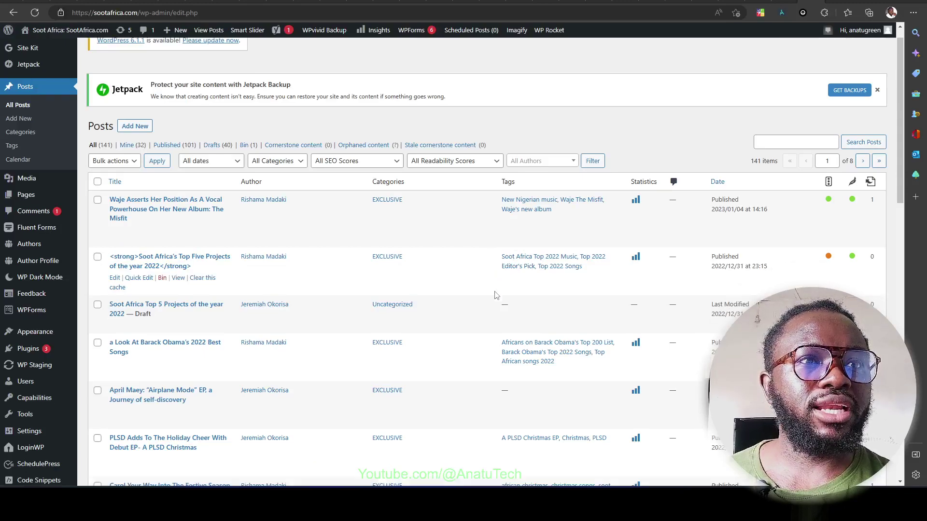
pyautogui.scroll(7, 500, 291)
pyautogui.scroll(3, 500, 291)
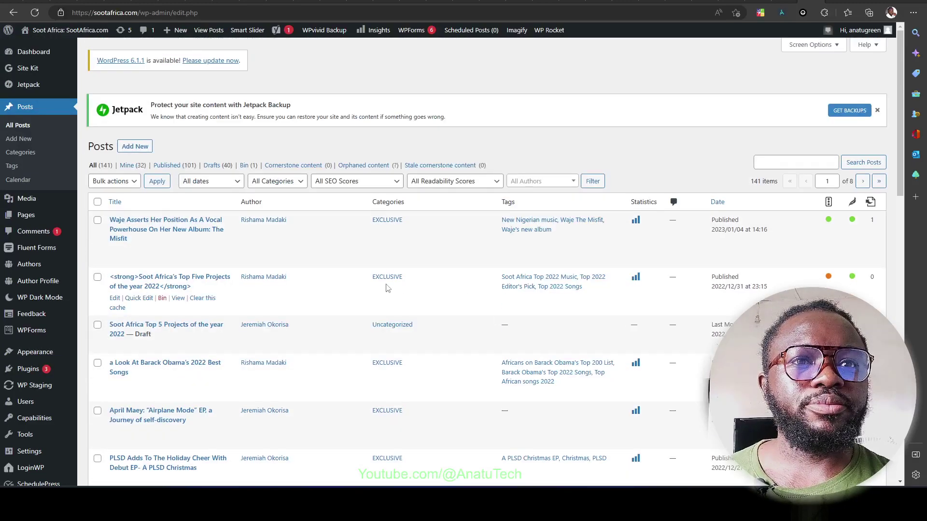
pyautogui.scroll(-3, 389, 283)
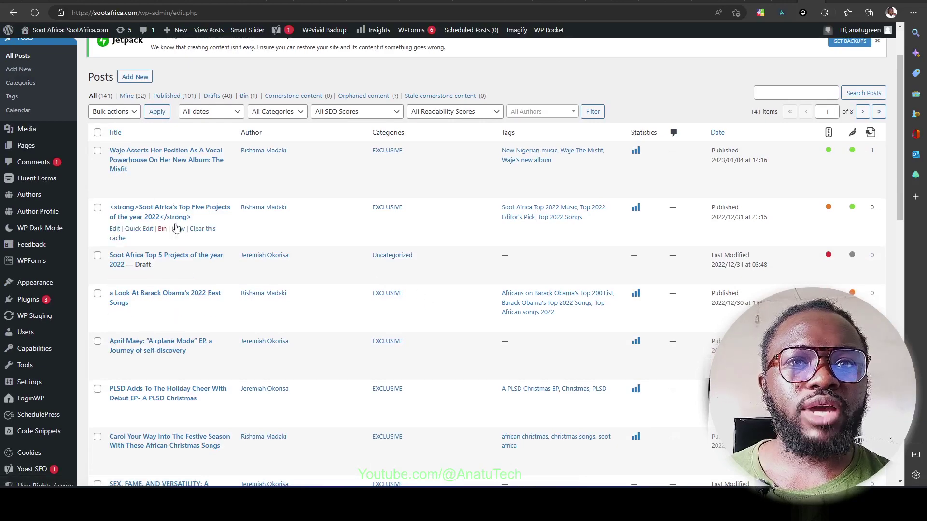
pyautogui.scroll(-3, 259, 190)
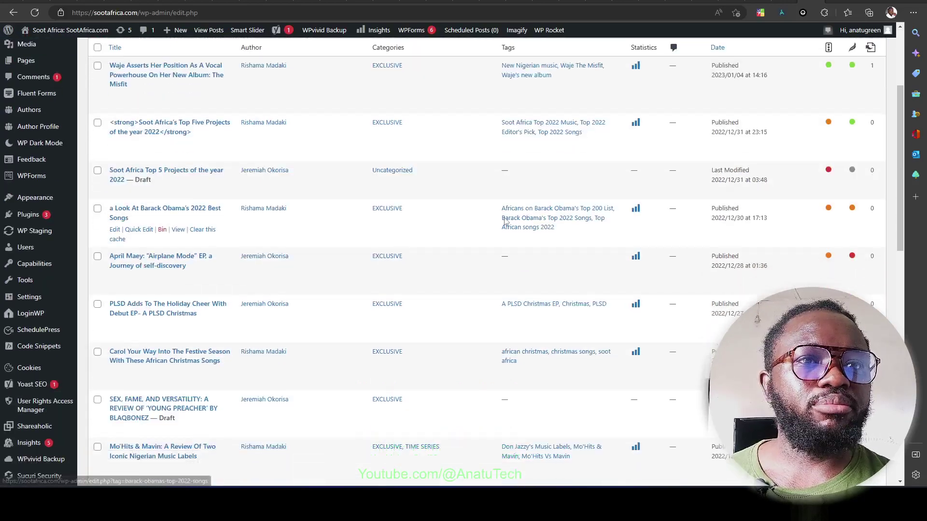
pyautogui.scroll(-2, 209, 230)
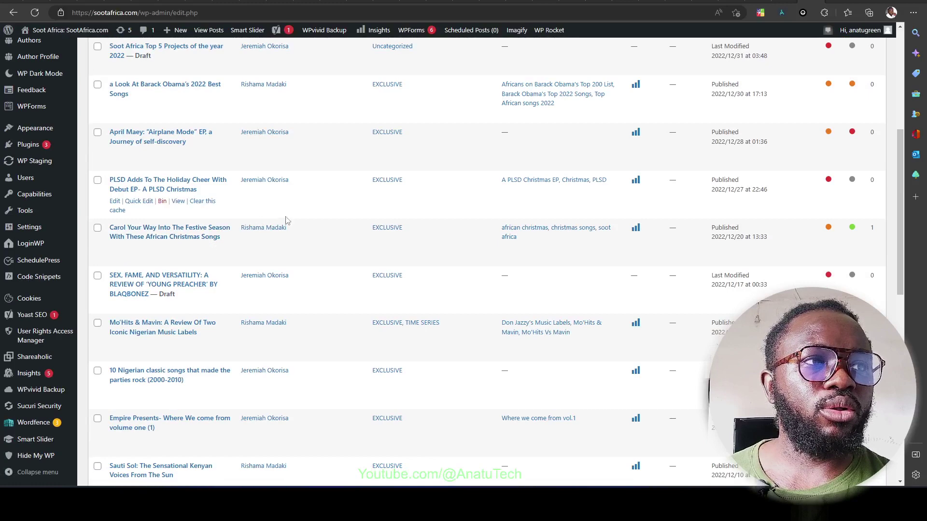
pyautogui.click(145, 187)
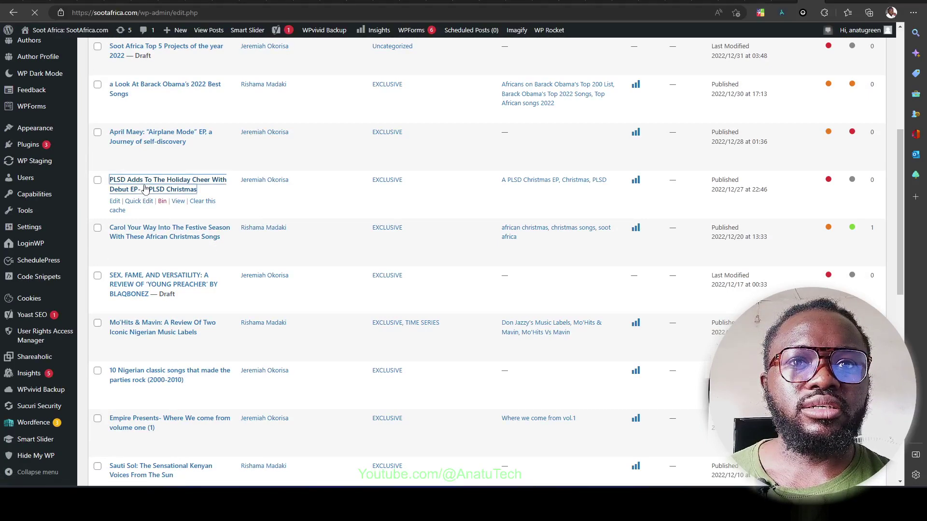
pyautogui.click(117, 205)
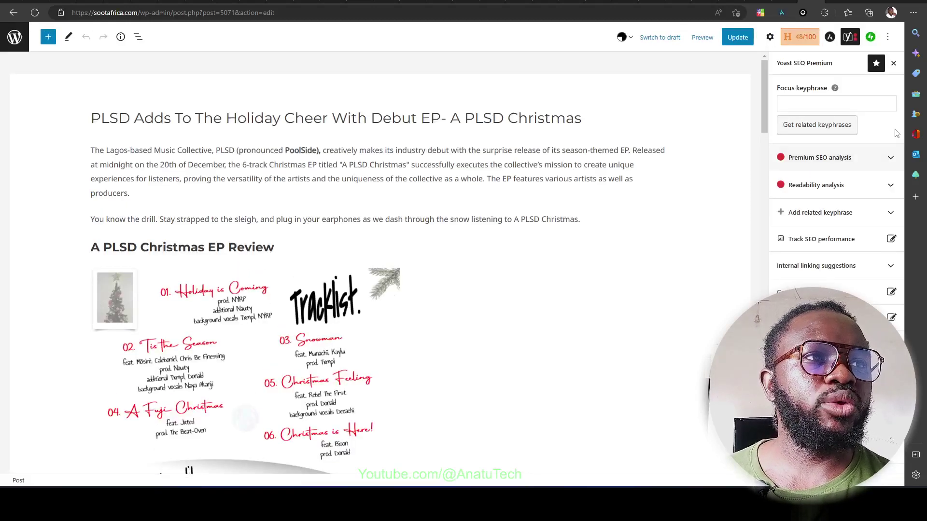
# Step: Copy the full post title "PLSD Adds To The Holiday Cheer With Debut EP- A PLSD Christmas" into the Yoast SEO focus keyphrase
pyautogui.click(800, 104)
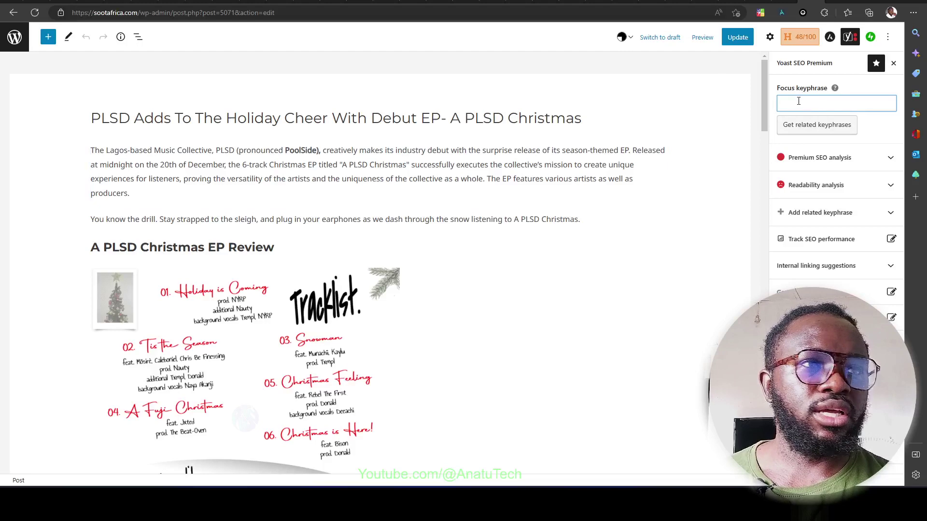
pyautogui.click(129, 121)
pyautogui.hotkey('ctrl', 'a')
pyautogui.hotkey('ctrl', 'c')
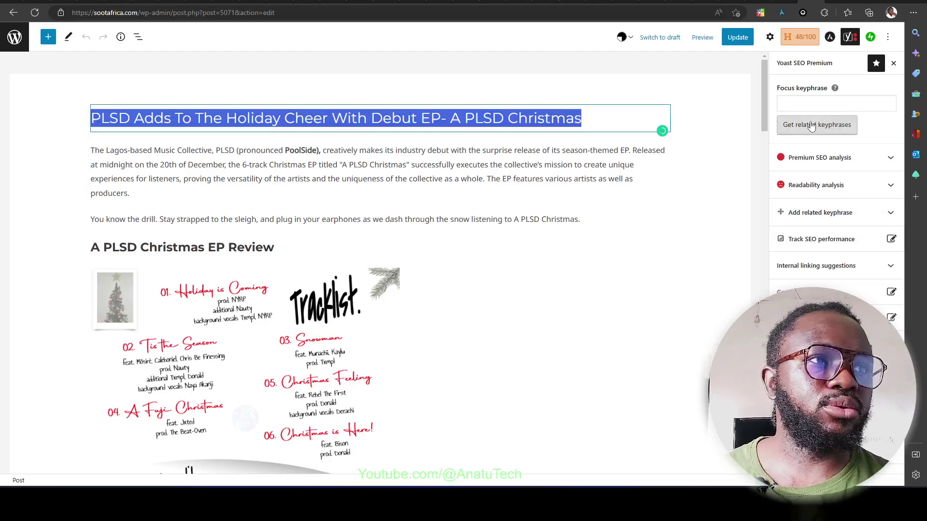
pyautogui.click(816, 103)
pyautogui.hotkey('ctrl', 'v')
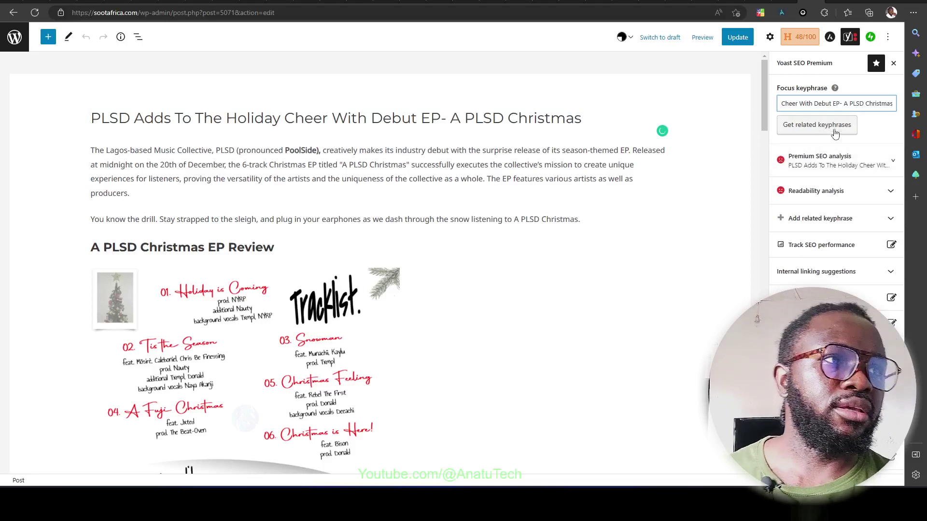
pyautogui.click(874, 123)
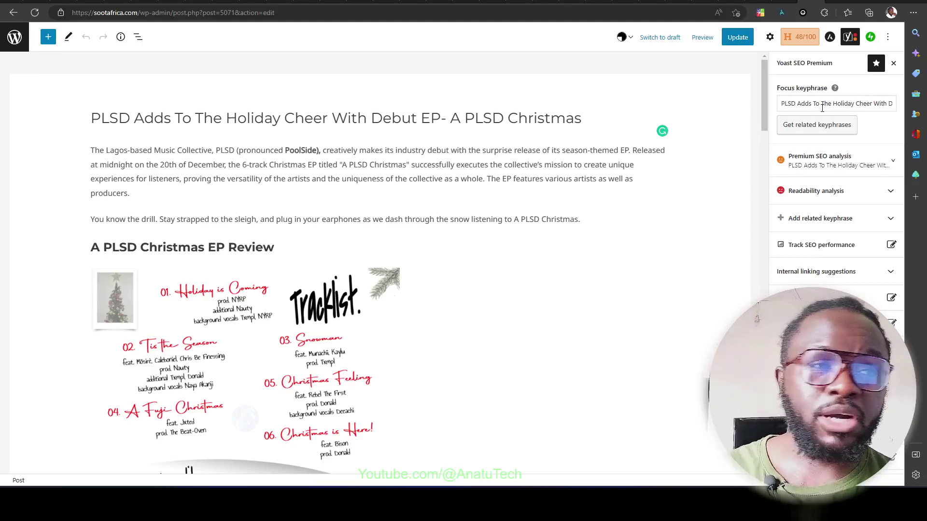
pyautogui.click(778, 125)
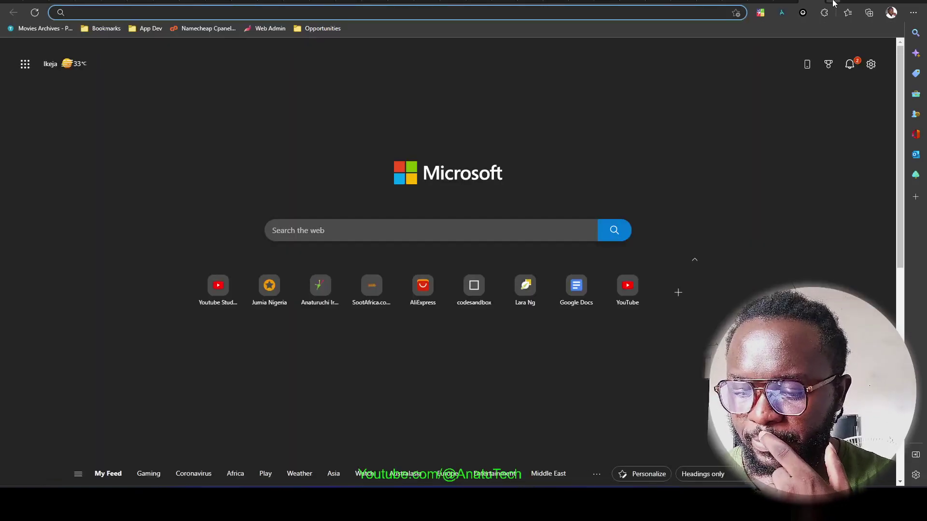
# Step: Search the web for "yoast seo focus keyword not saving"
pyautogui.write('yoas')
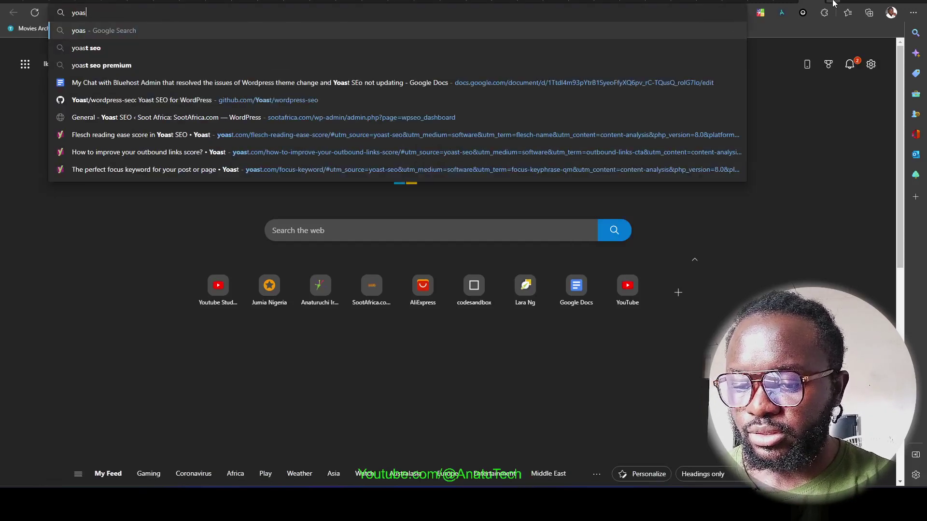
pyautogui.write('t se')
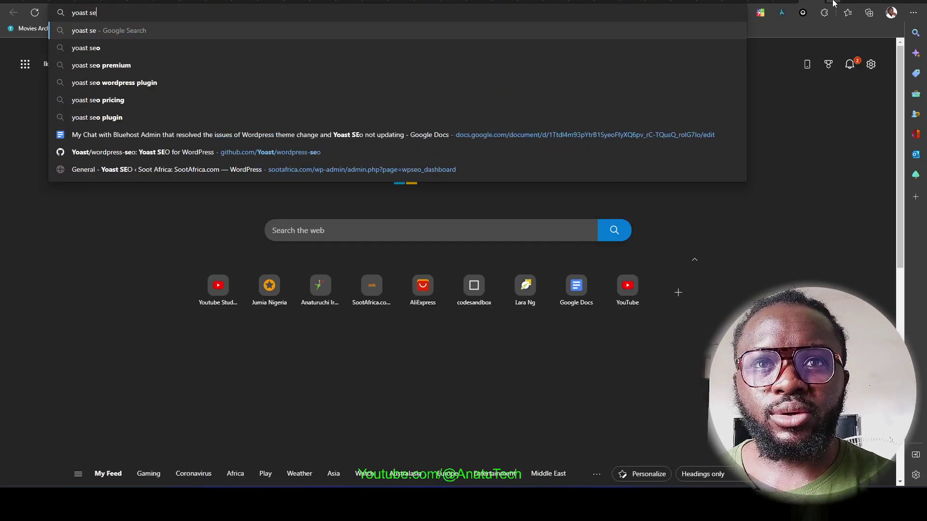
pyautogui.write('o')
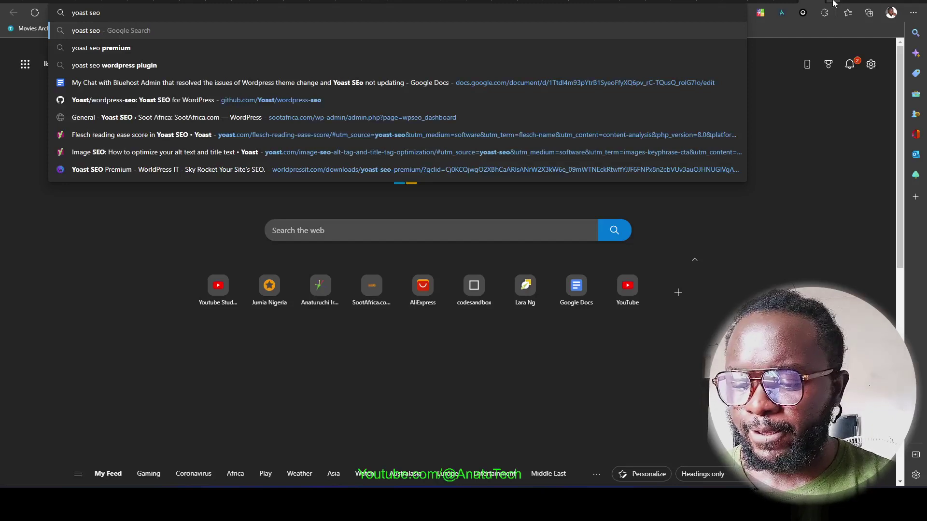
pyautogui.write('fo')
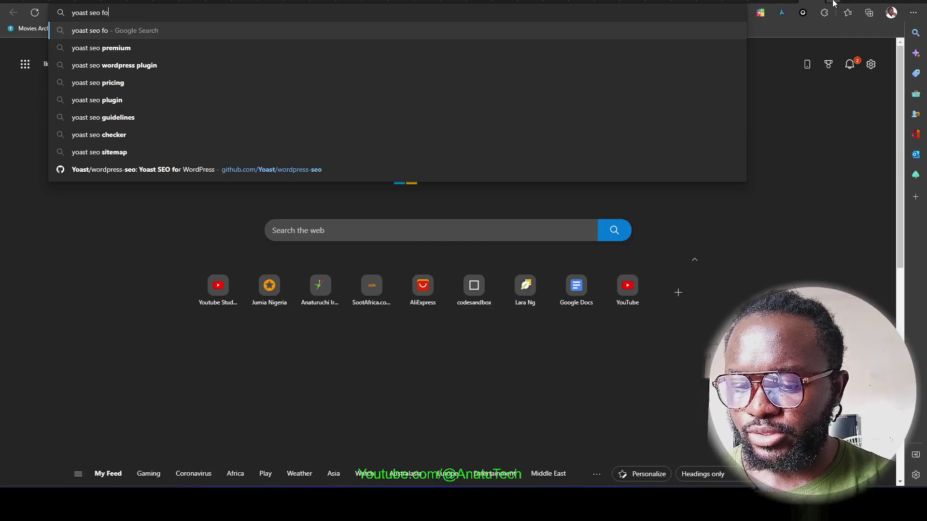
pyautogui.write('cus keyword nm')
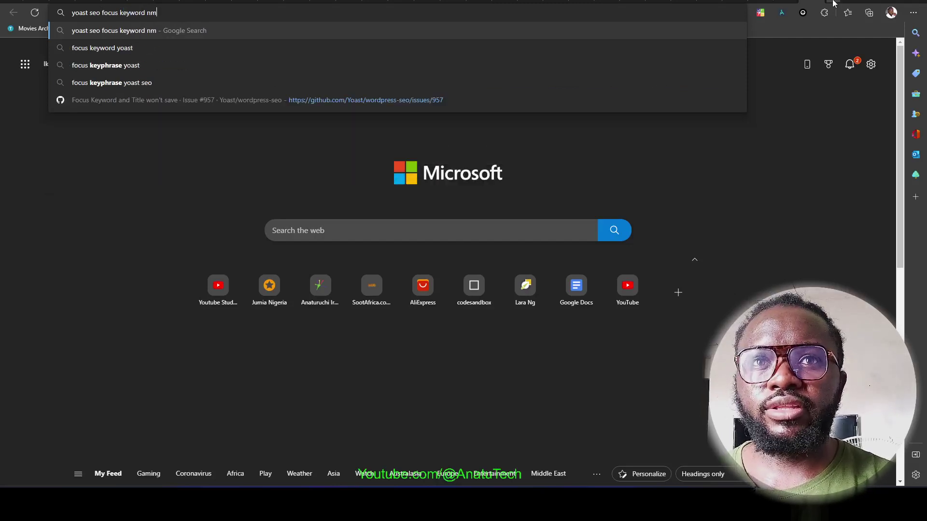
pyautogui.press('BackSpace')
pyautogui.write('ot sa')
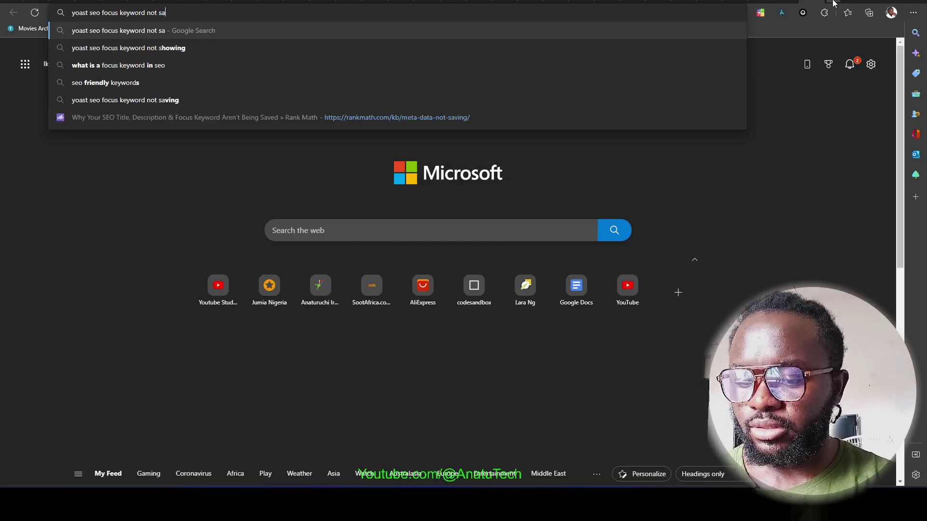
pyautogui.write('ving')
pyautogui.press('Return')
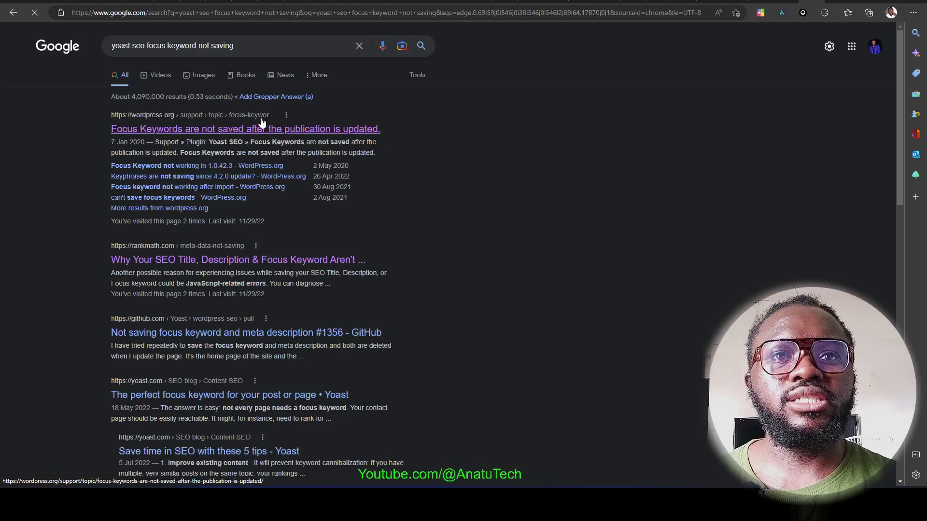
# Step: Open the WordPress.org and Rank Math results about unsaved focus keywords in separate tabs and switch to the WordPress.org thread
pyautogui.rightClick(253, 131)
pyautogui.click(283, 133)
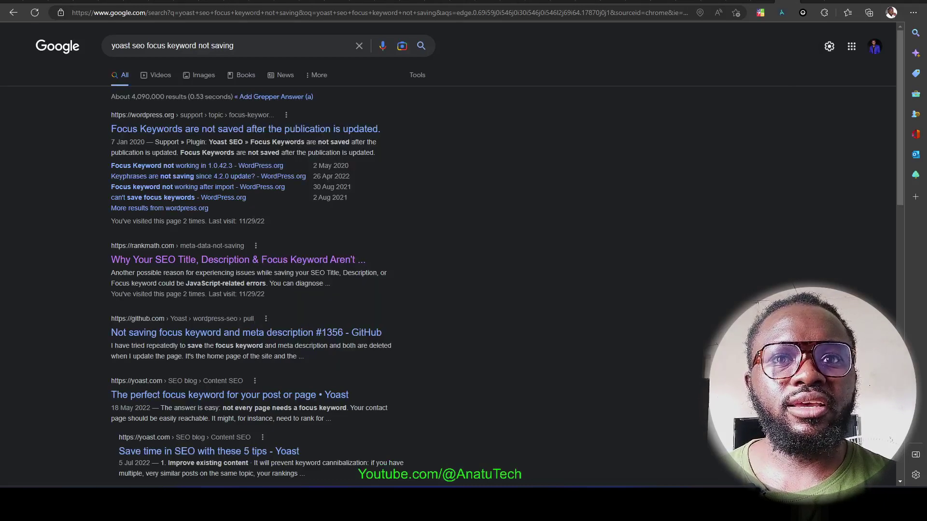
pyautogui.rightClick(232, 264)
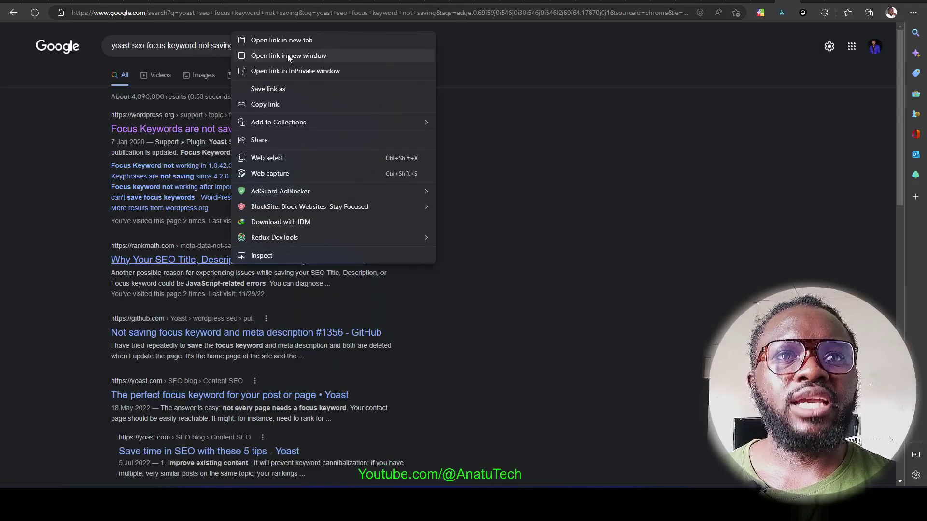
pyautogui.click(291, 47)
pyautogui.hotkey('ctrl', 'Tab')
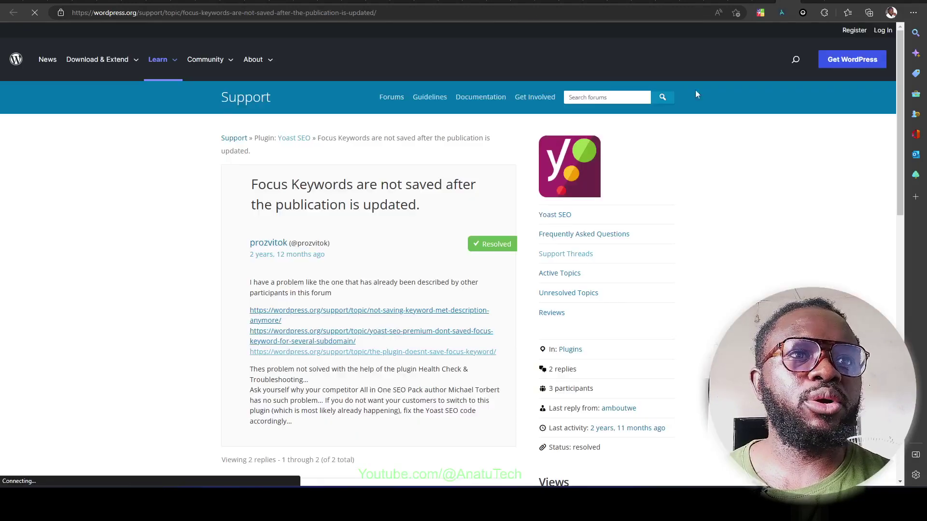
# Step: Read the WordPress.org support thread about focus keywords not being saved, including the original report and its replies
pyautogui.scroll(-4, 407, 178)
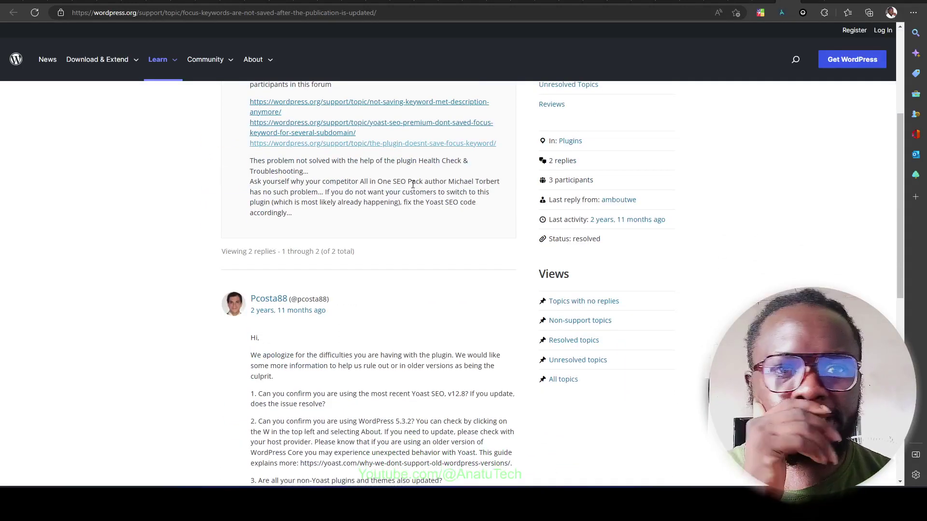
pyautogui.scroll(-8, 413, 184)
pyautogui.scroll(6, 436, 209)
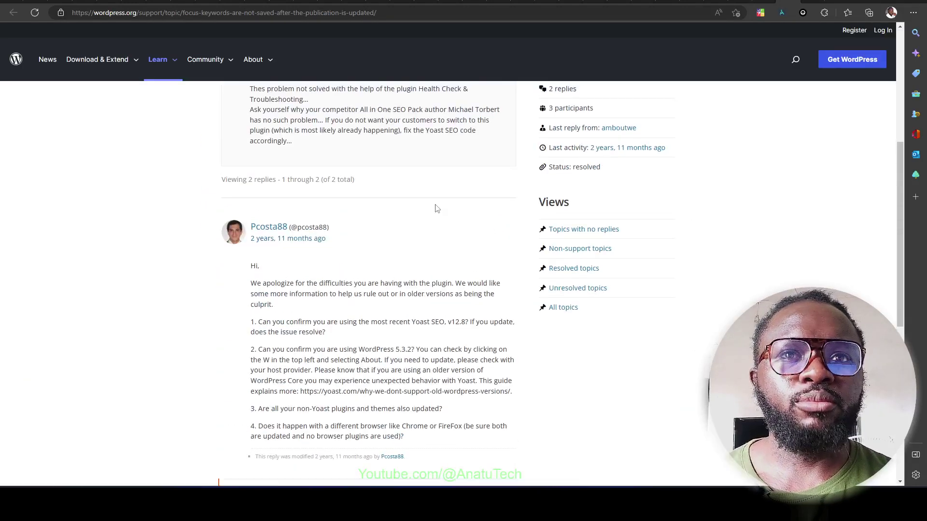
pyautogui.scroll(5, 437, 208)
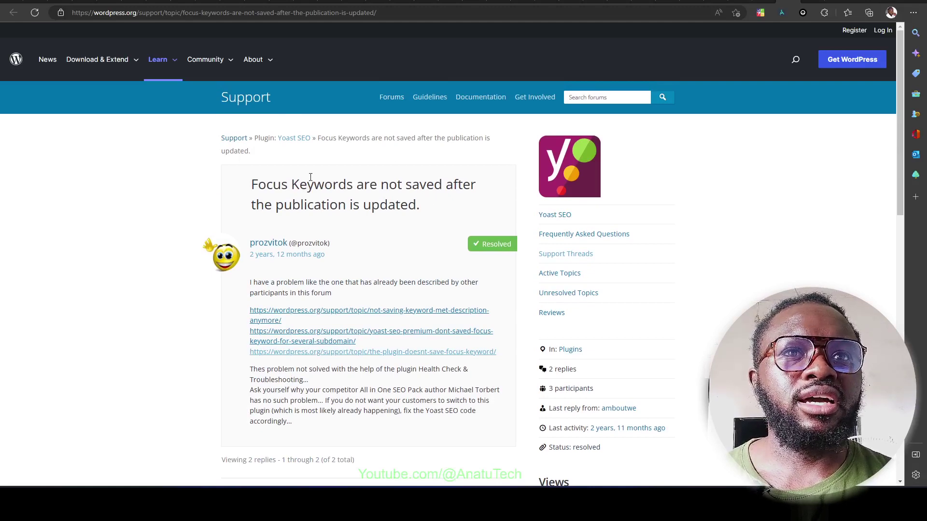
pyautogui.scroll(-5, 264, 97)
pyautogui.scroll(4, 389, 188)
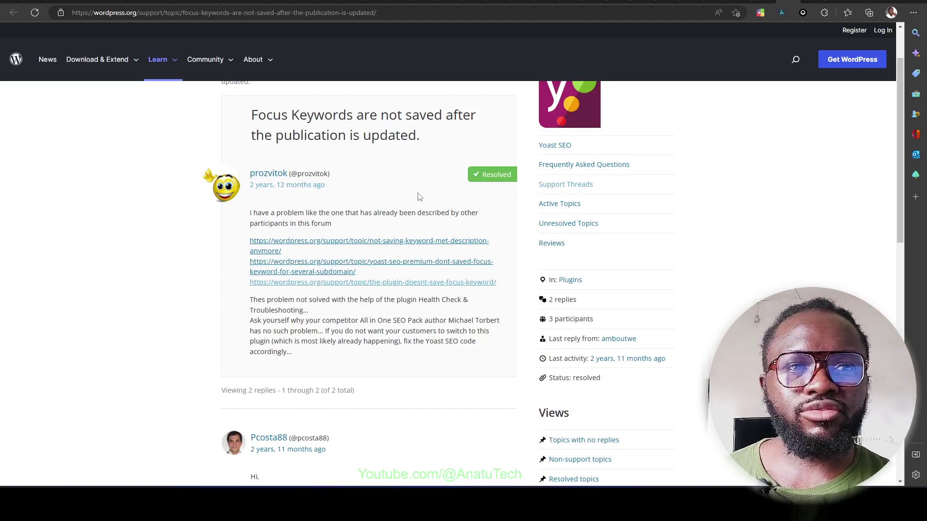
pyautogui.scroll(-3, 419, 196)
pyautogui.scroll(3, 389, 237)
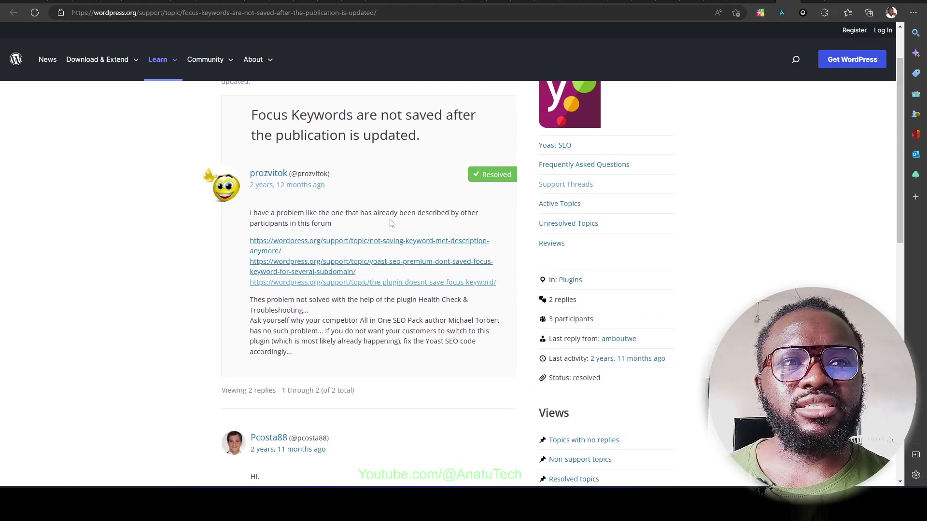
pyautogui.scroll(-5, 391, 223)
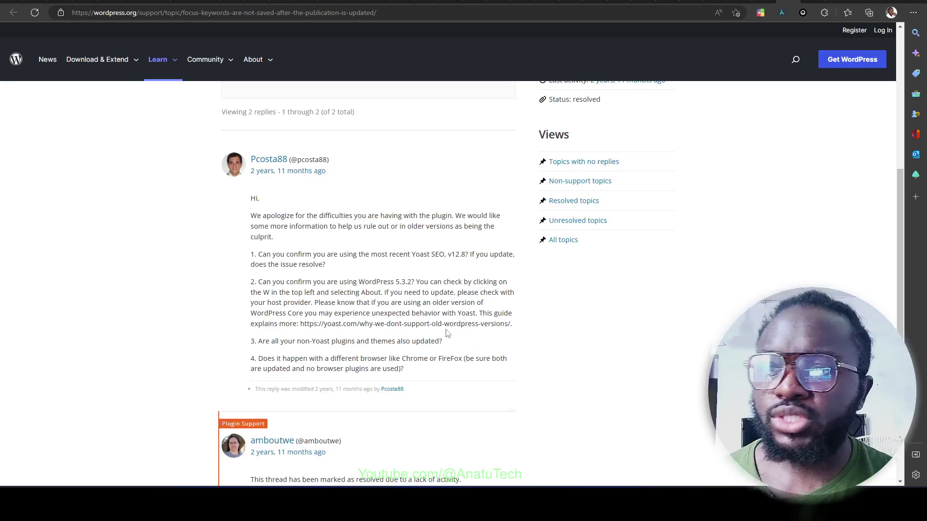
pyautogui.scroll(7, 458, 323)
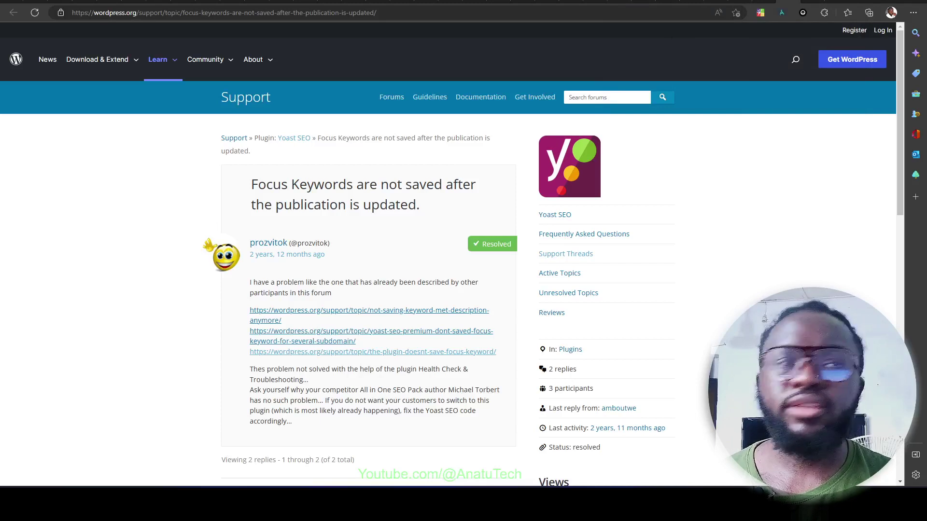
# Step: Switch to the Bluehost support page and review the chat history about the Yoast SEO saving problem and the malware infection
pyautogui.hotkey('ctrl', 'shift', 'Tab')
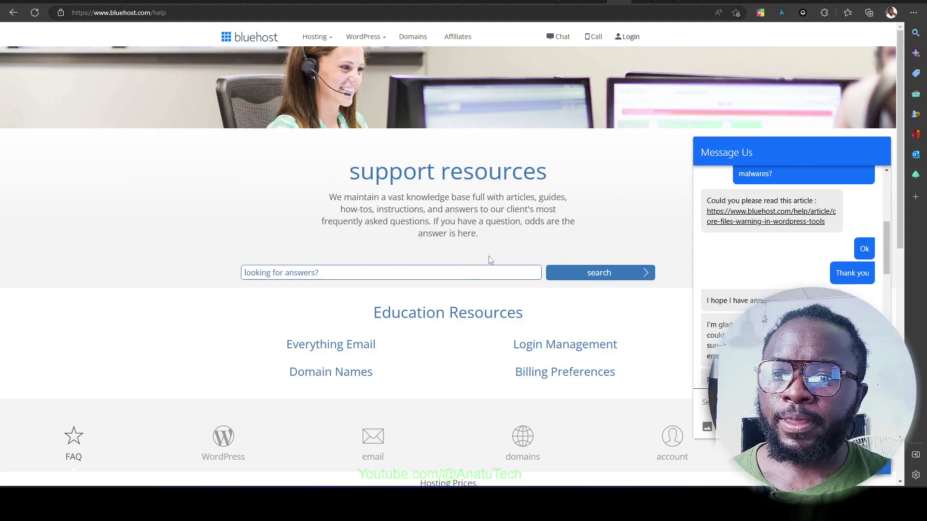
pyautogui.scroll(2, 745, 285)
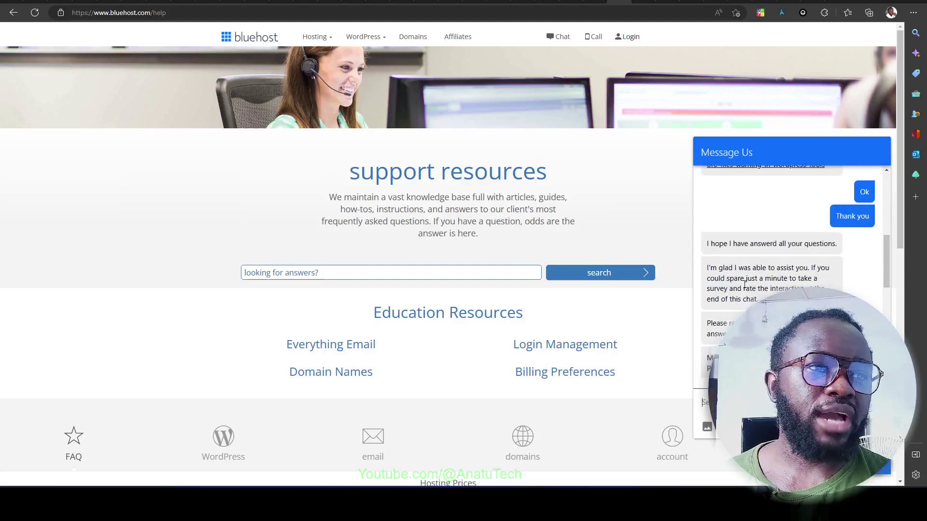
pyautogui.scroll(-4, 746, 286)
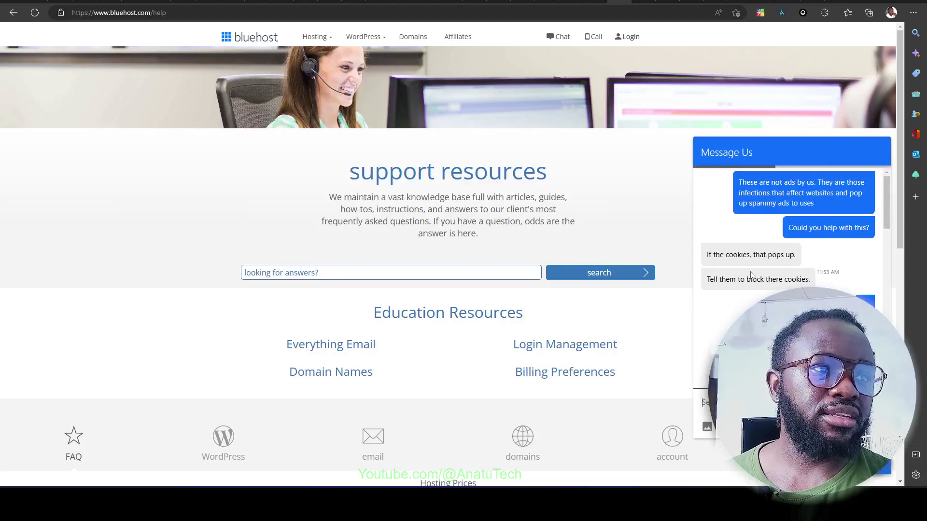
pyautogui.scroll(4, 753, 276)
pyautogui.scroll(-5, 754, 273)
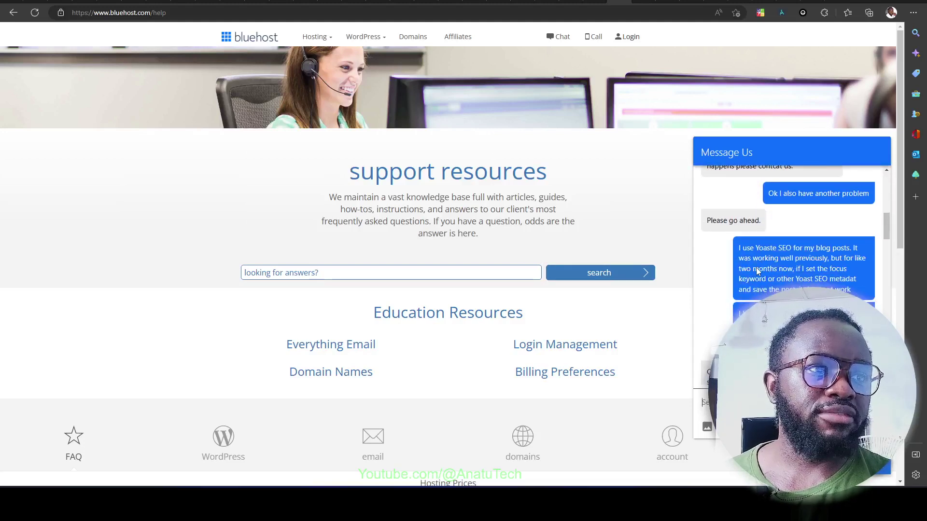
pyautogui.scroll(-2, 743, 261)
pyautogui.scroll(2, 748, 246)
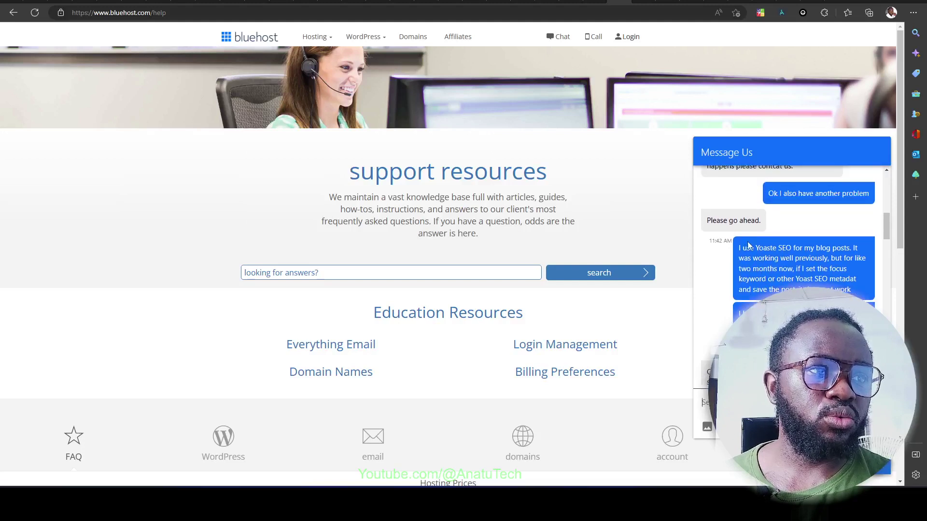
pyautogui.scroll(5, 792, 255)
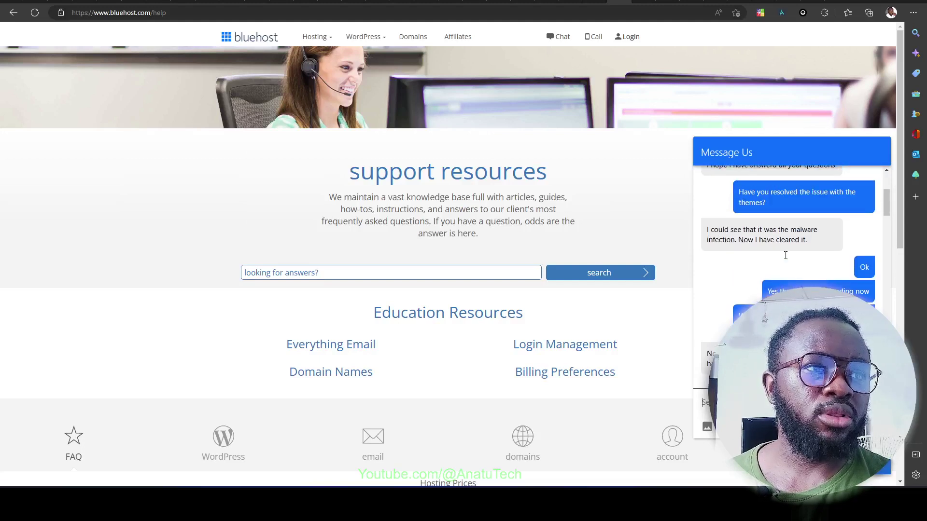
# Step: Go back to the start of the Bluehost support chat and read the opening exchange with the agent
pyautogui.scroll(3, 786, 251)
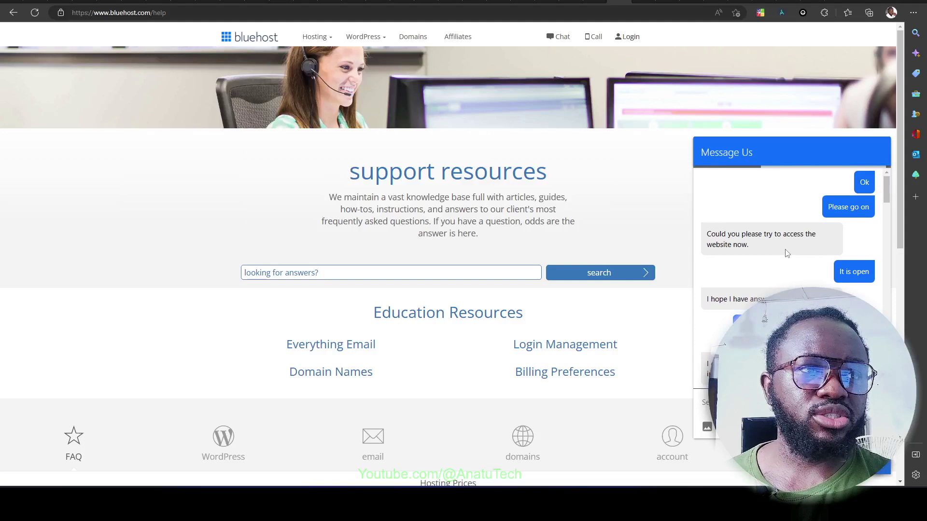
pyautogui.scroll(10, 794, 243)
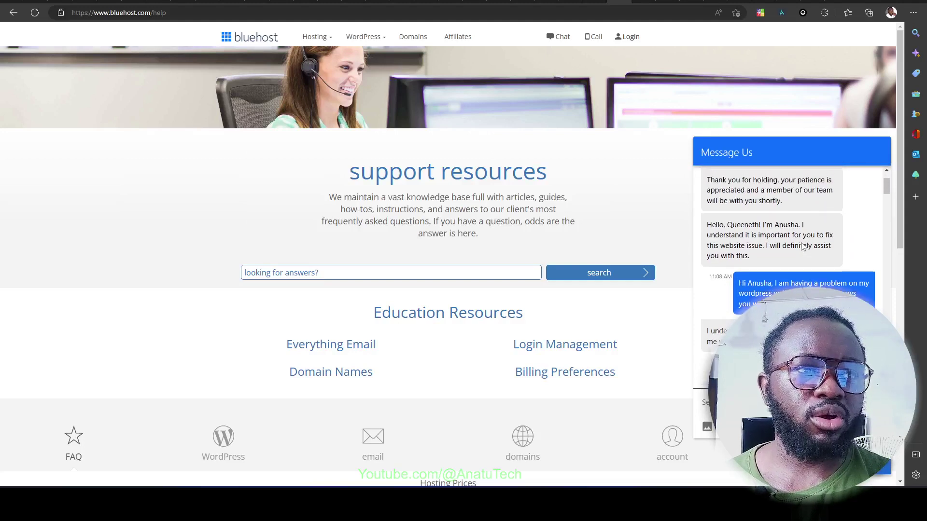
pyautogui.scroll(5, 799, 246)
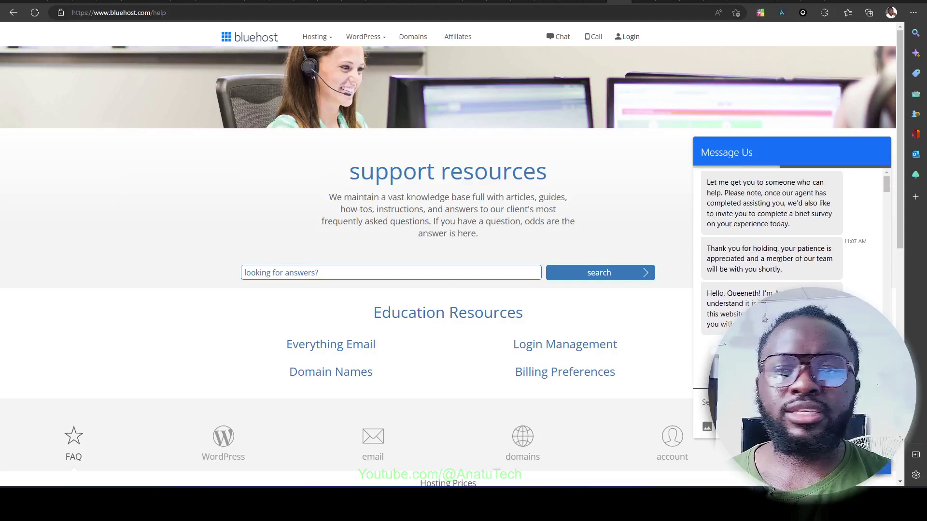
pyautogui.scroll(5, 780, 261)
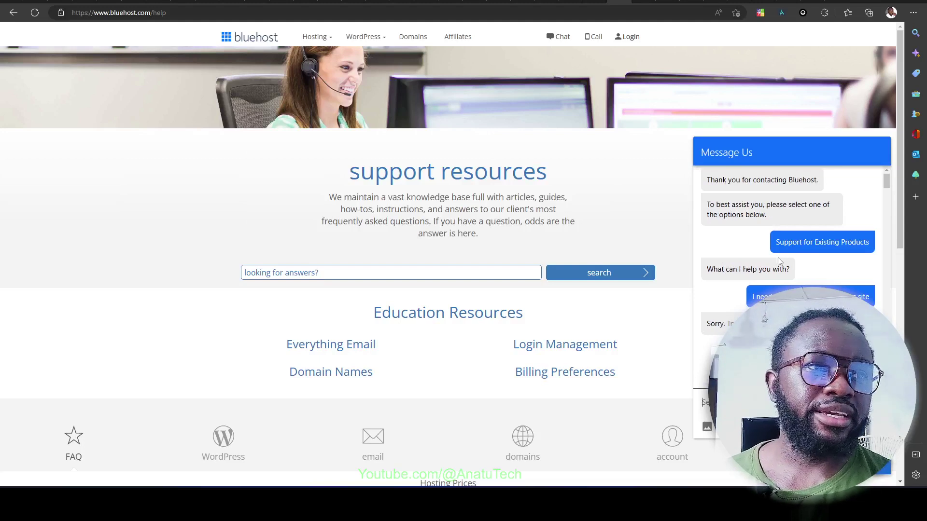
pyautogui.scroll(-2, 778, 265)
pyautogui.scroll(-2, 777, 265)
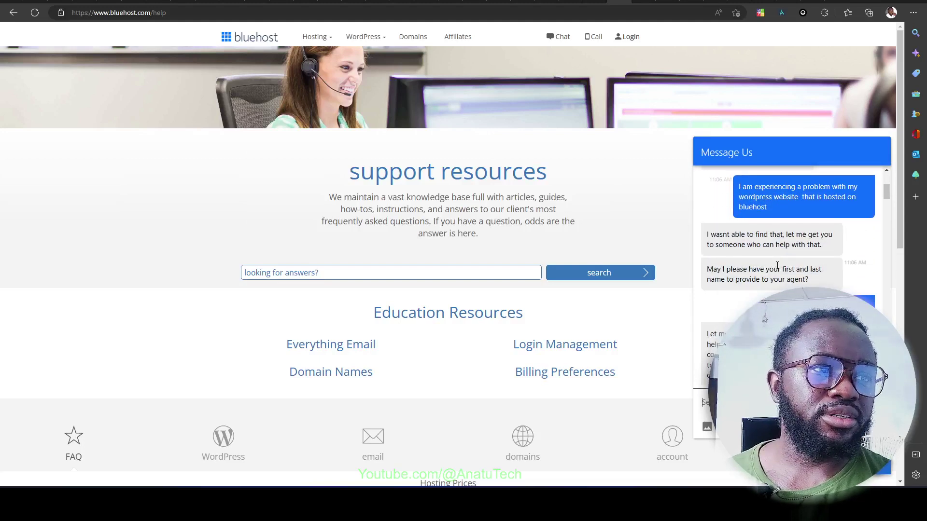
pyautogui.scroll(-3, 776, 284)
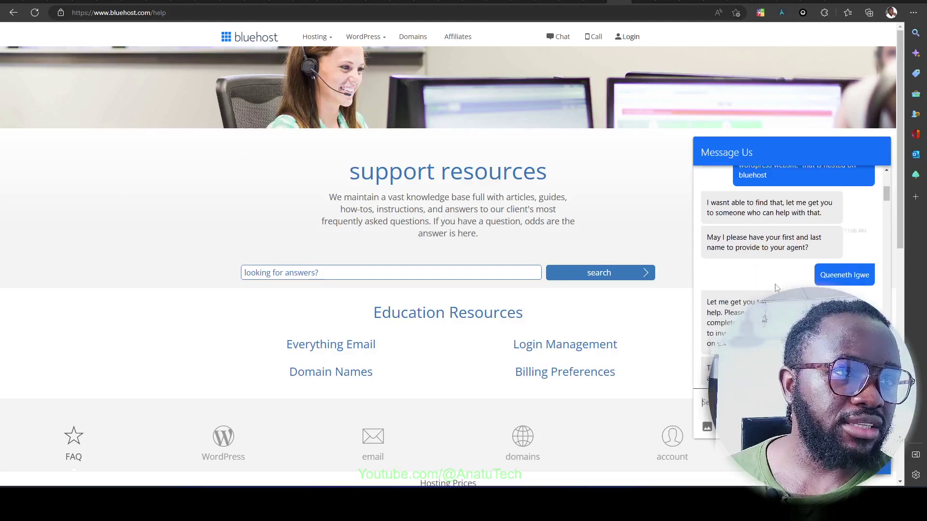
pyautogui.scroll(-1, 775, 285)
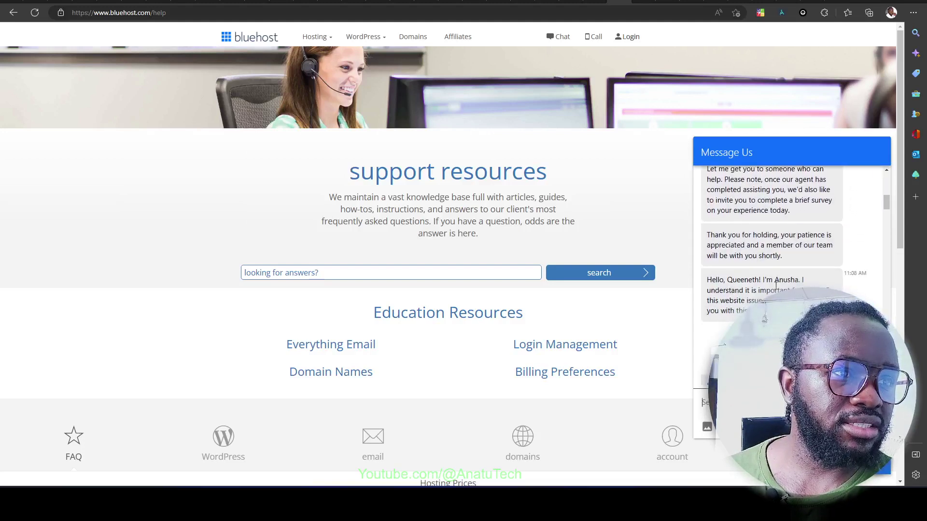
pyautogui.scroll(1, 776, 285)
pyautogui.scroll(-3, 776, 284)
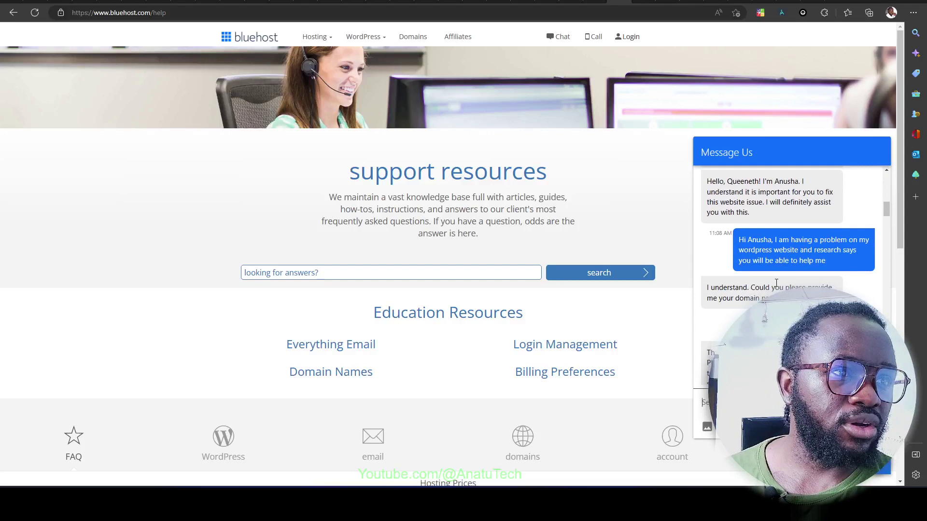
# Step: Read the rest of the Bluehost chat, from the domain name request to the agent's proposal to replace the core files
pyautogui.scroll(-10, 775, 285)
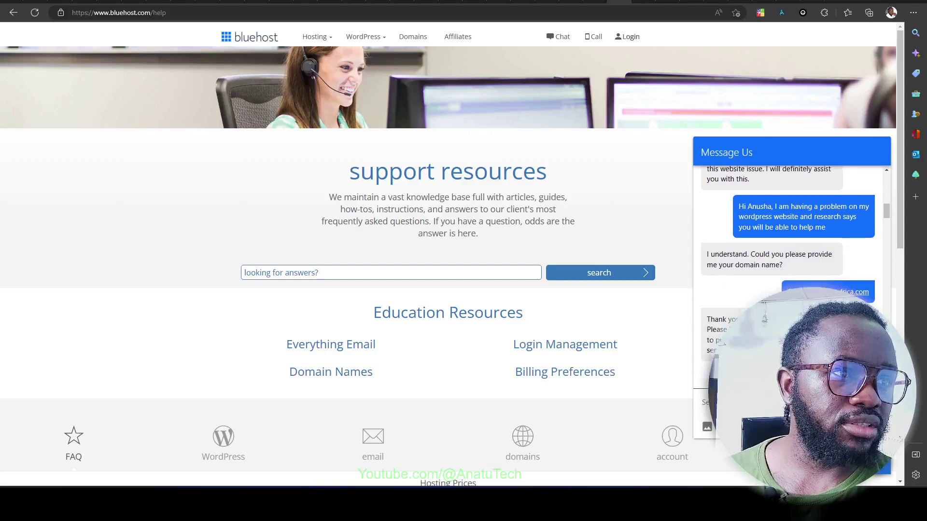
pyautogui.scroll(-3, 772, 292)
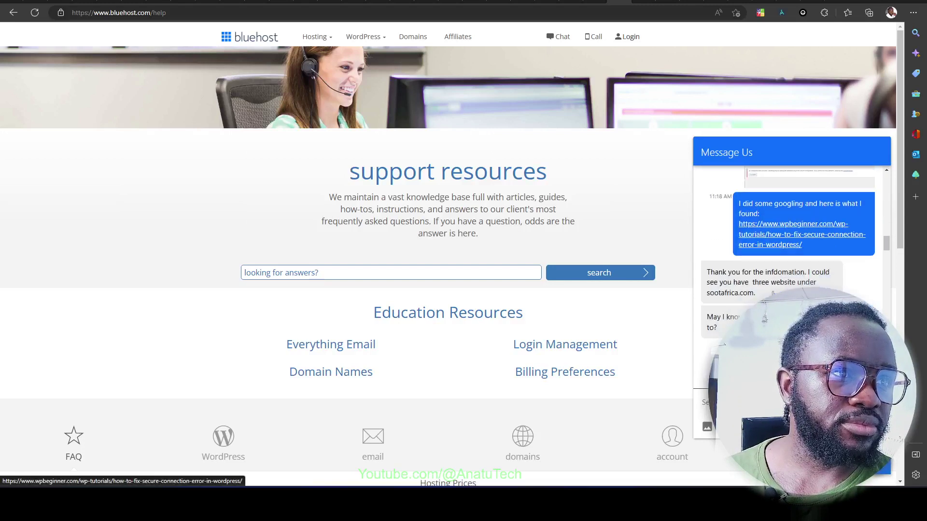
pyautogui.scroll(-12, 773, 292)
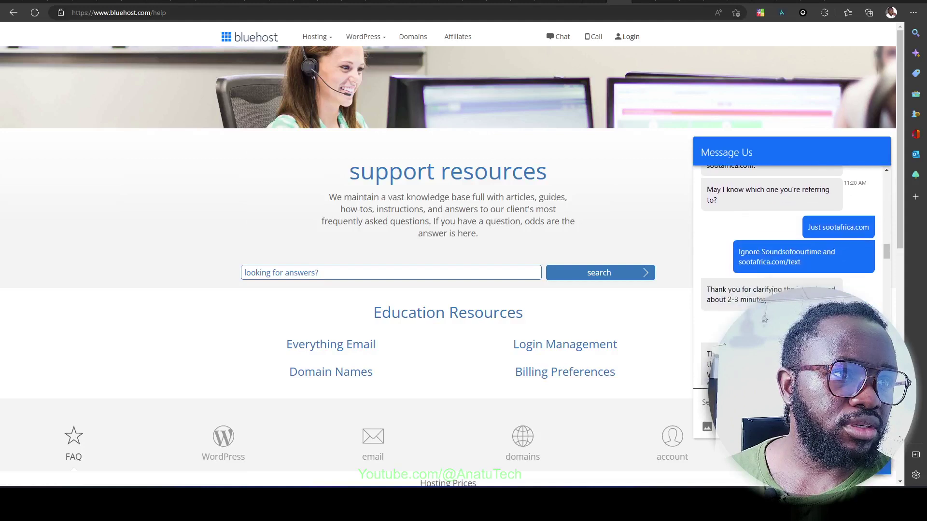
pyautogui.scroll(2, 772, 291)
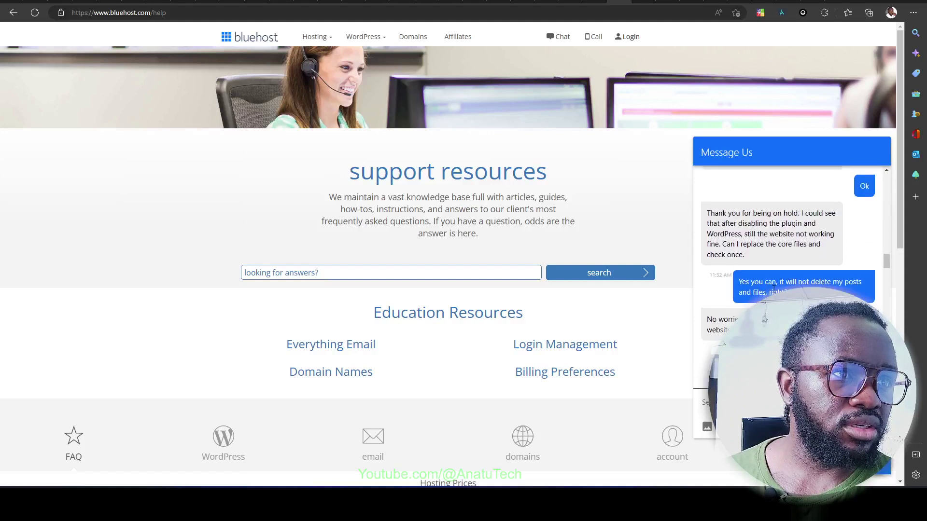
pyautogui.scroll(2, 770, 284)
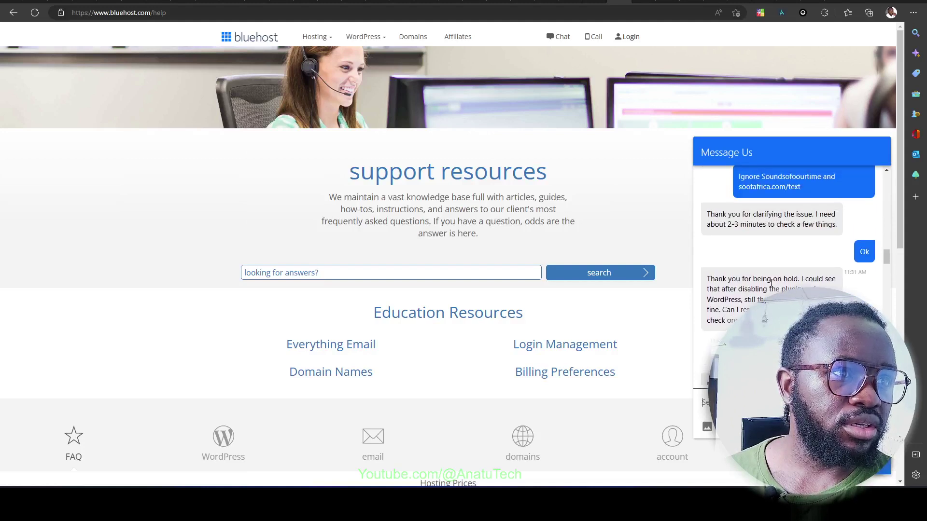
pyautogui.scroll(1, 744, 243)
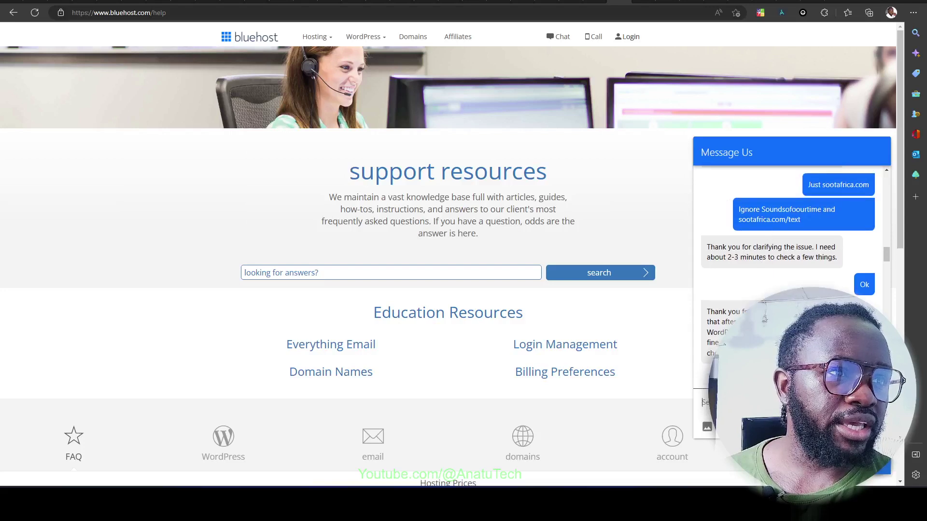
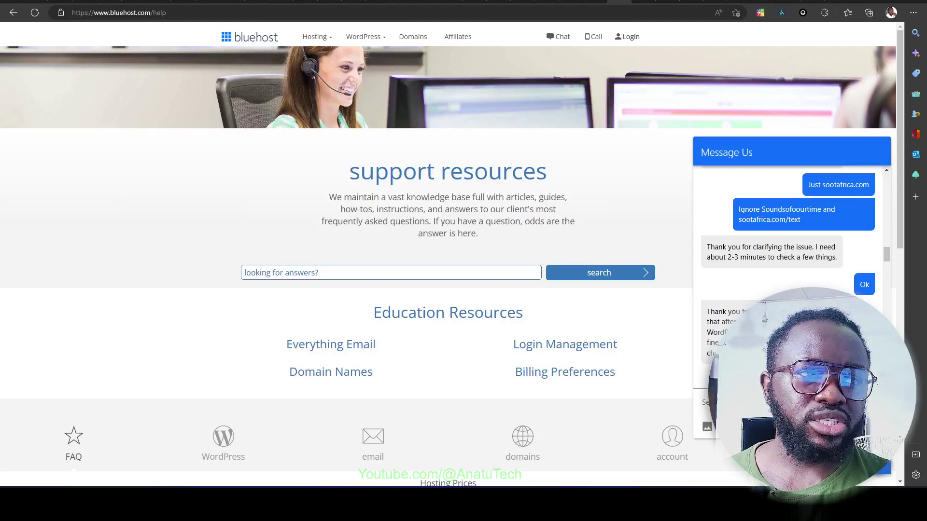
pyautogui.scroll(-2, 787, 271)
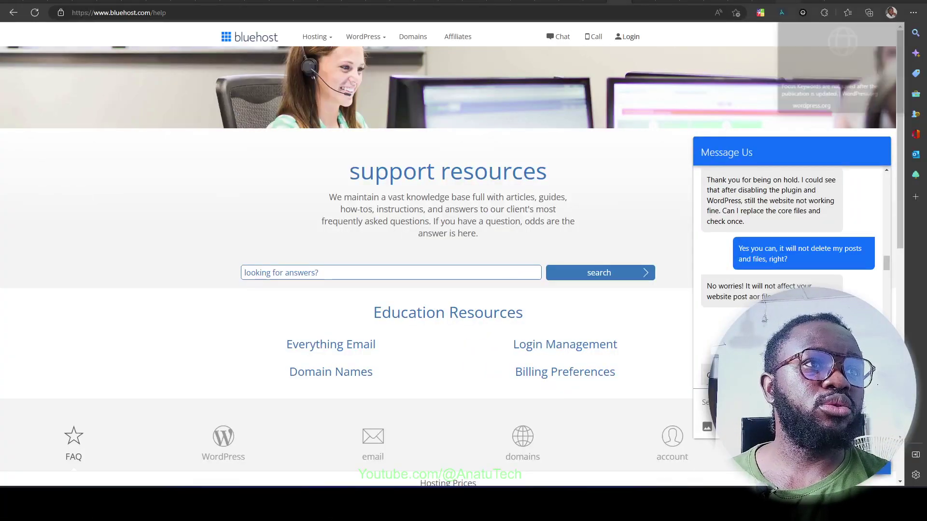
# Step: Switch to the PLSD Christmas post in the WordPress editor, check its focus keyphrase, and update the post
pyautogui.hotkey('ctrl', 'Tab')
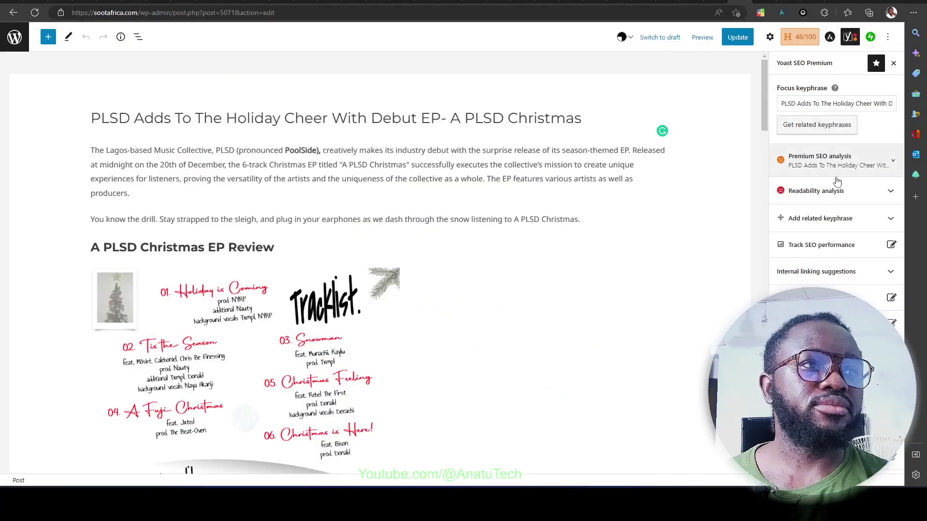
pyautogui.click(801, 105)
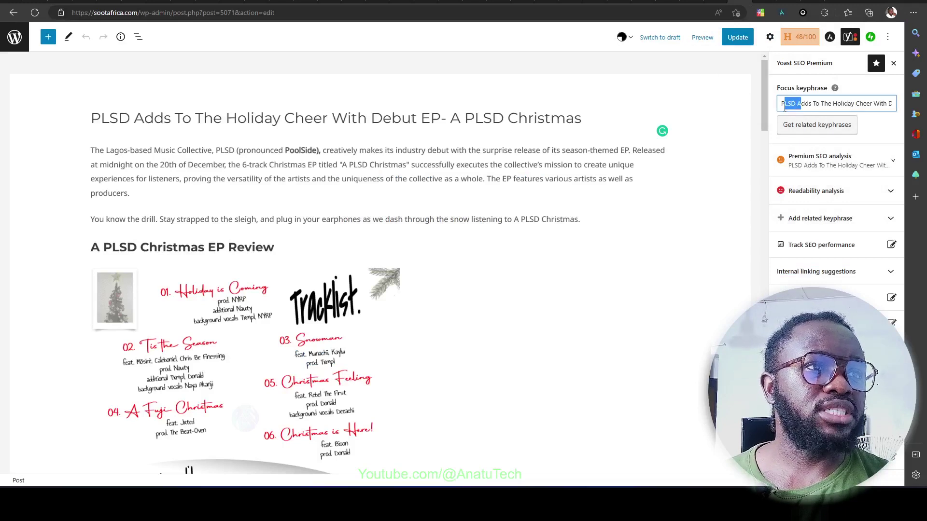
pyautogui.moveTo(785, 107); pyautogui.dragTo(866, 106)
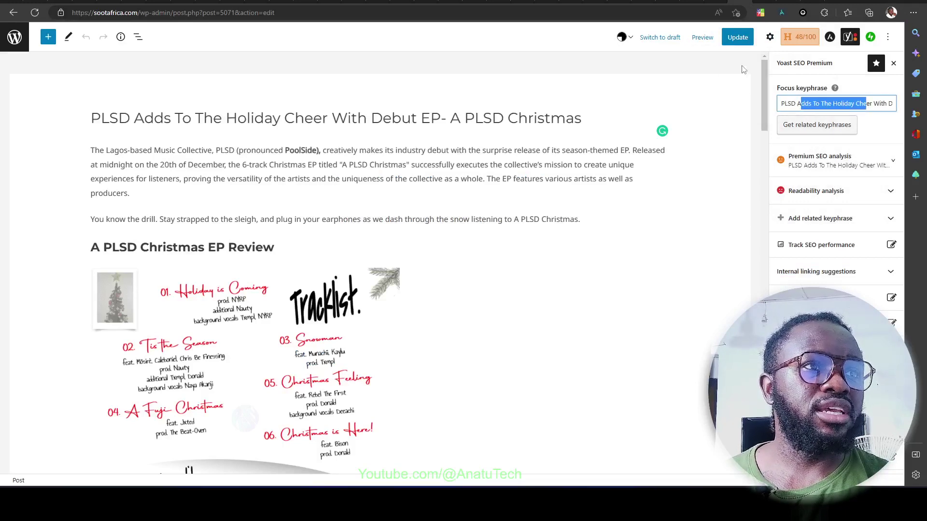
pyautogui.click(738, 39)
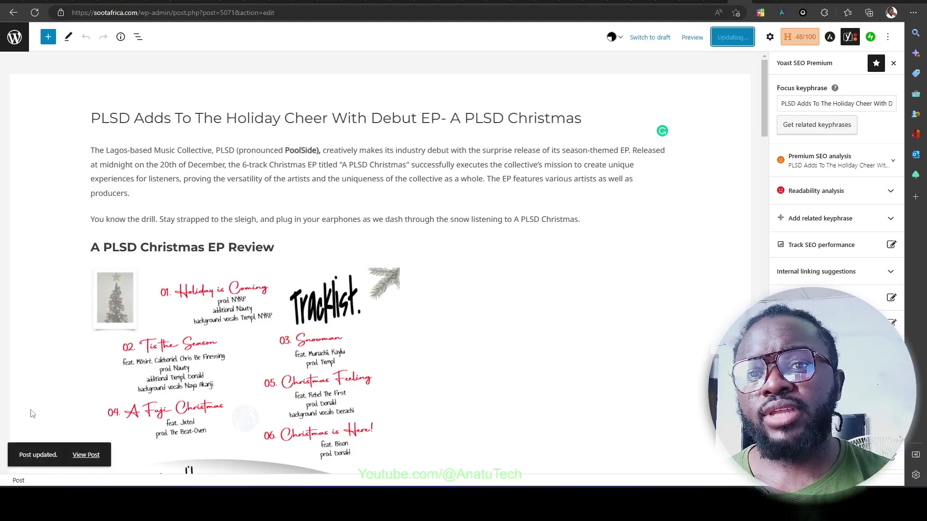
# Step: View the published post to check its Yoast focus keyphrase status, and return to the Bluehost support chat
pyautogui.click(76, 454)
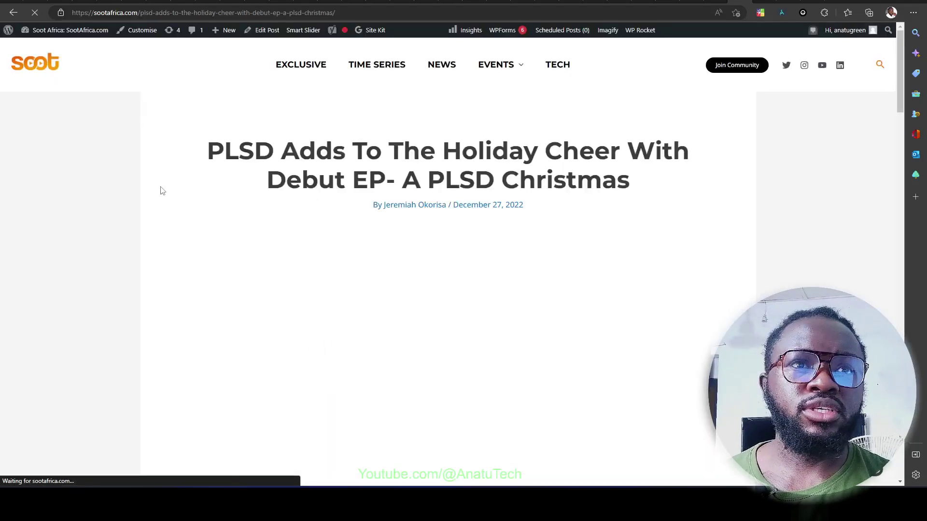
pyautogui.moveTo(343, 31)
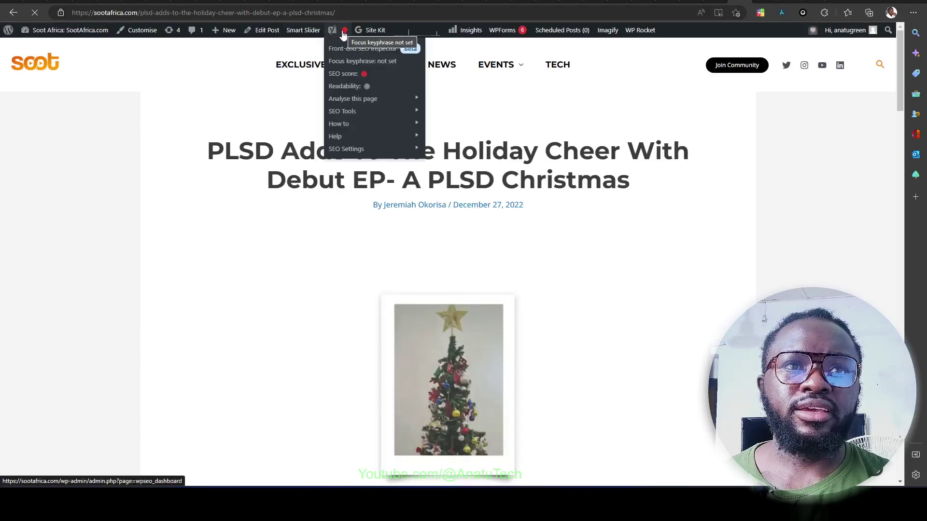
pyautogui.click(346, 63)
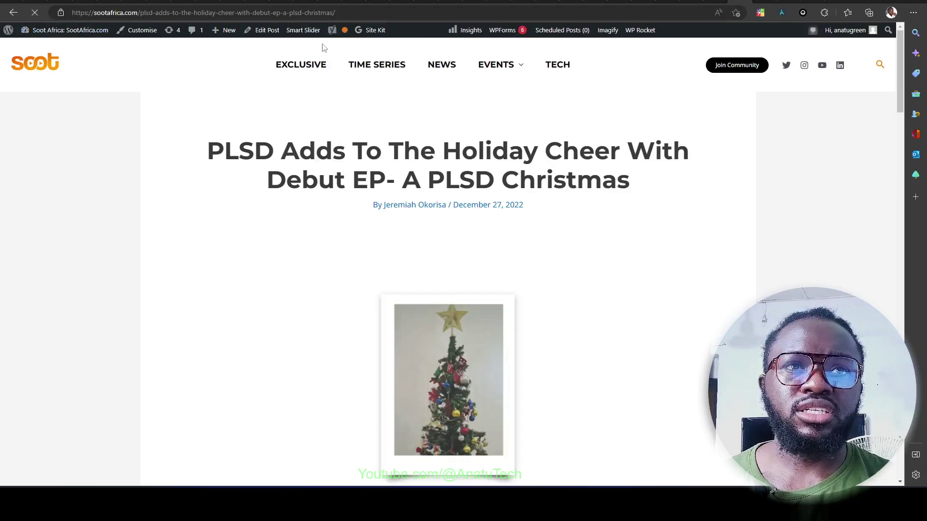
pyautogui.moveTo(343, 30)
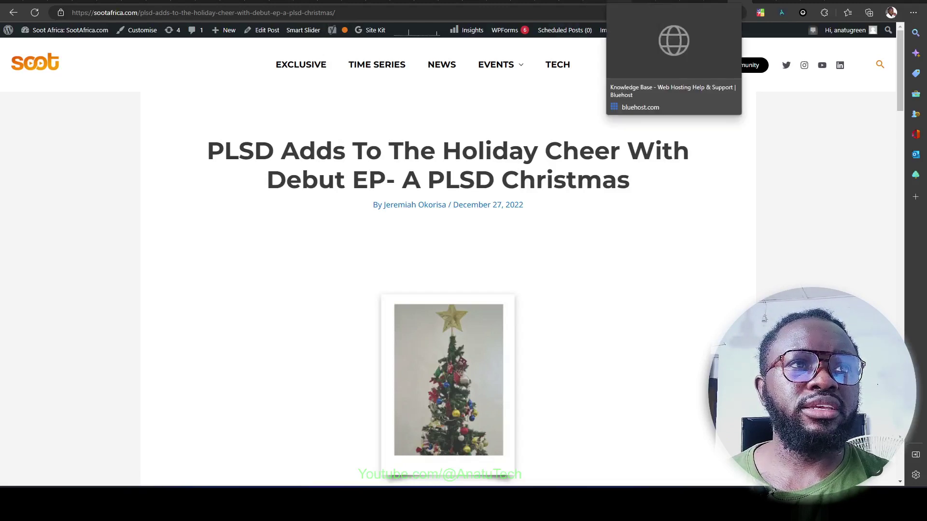
pyautogui.click(673, 2)
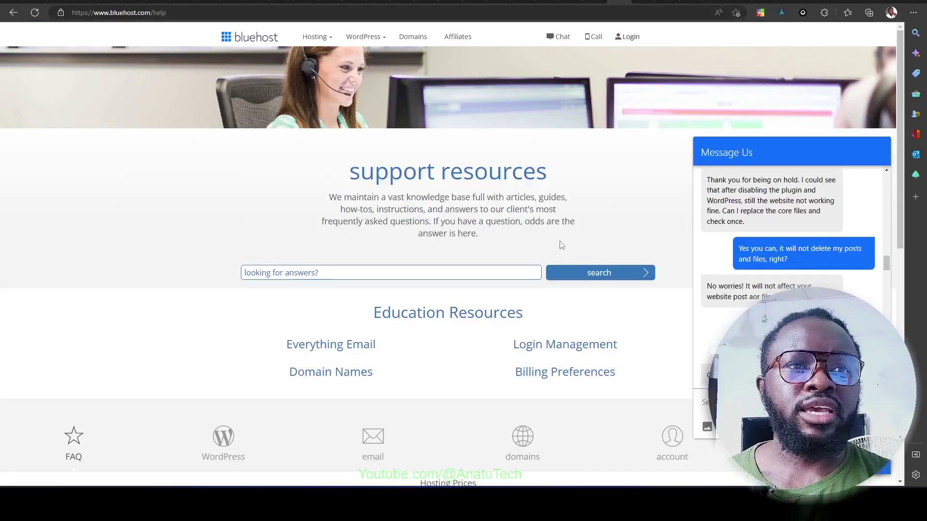